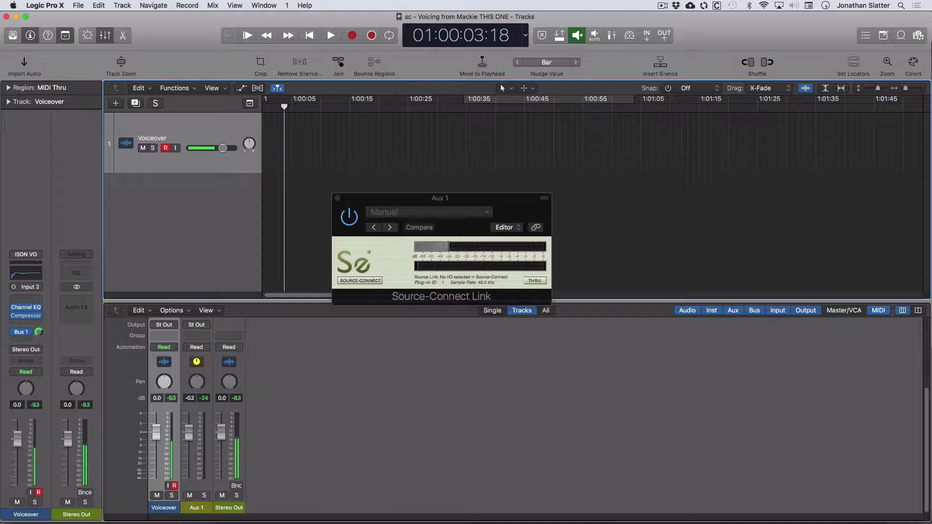
# Switch to Source-Connect Standard so its window comes to the front
pyautogui.press('super+Tab')
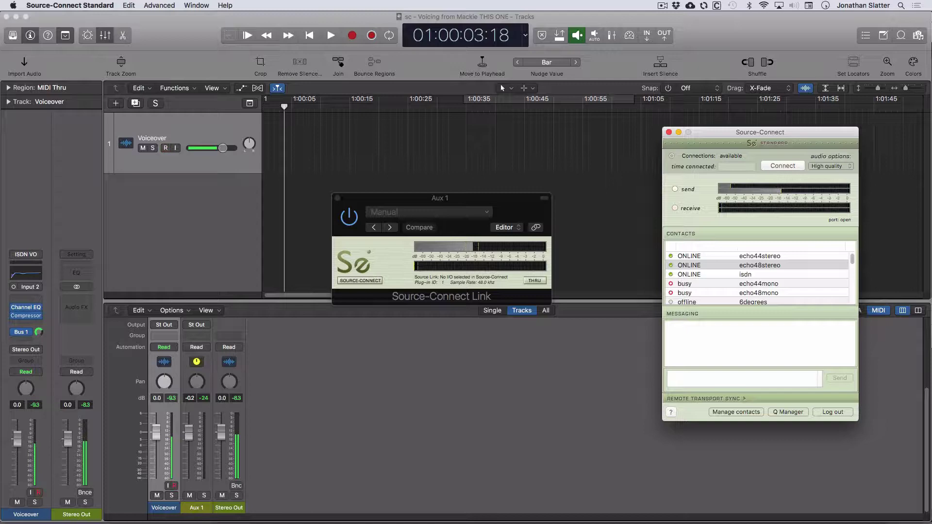
# Set Source-Connect's High quality connection audio to Stereo instead of Mono
pyautogui.click(830, 166)
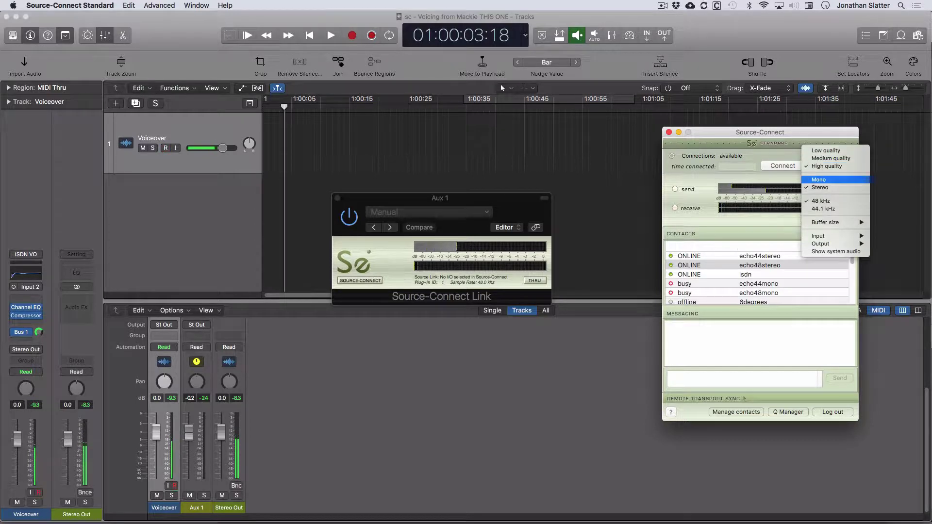
pyautogui.click(821, 188)
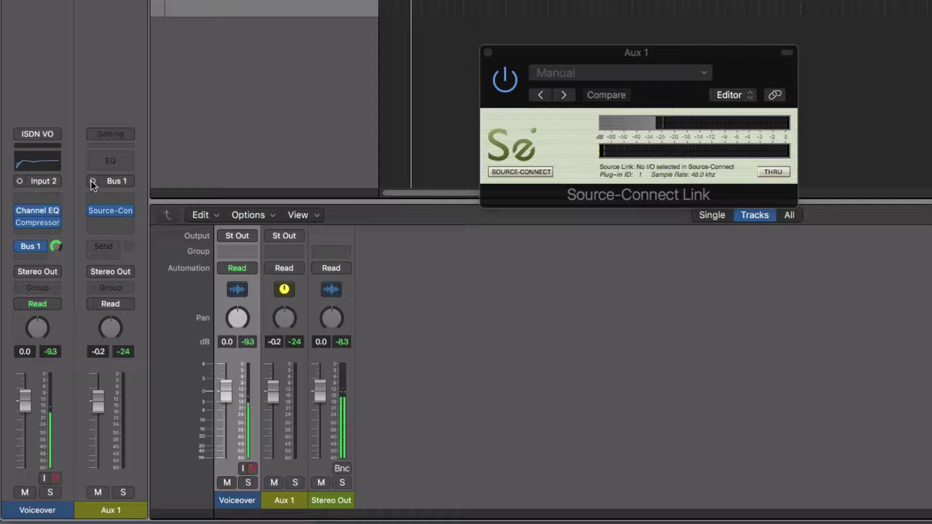
# Make Aux 1's Bus 1 input stereo and move the Source-Connect Link plugin window up and left
pyautogui.click(93, 180)
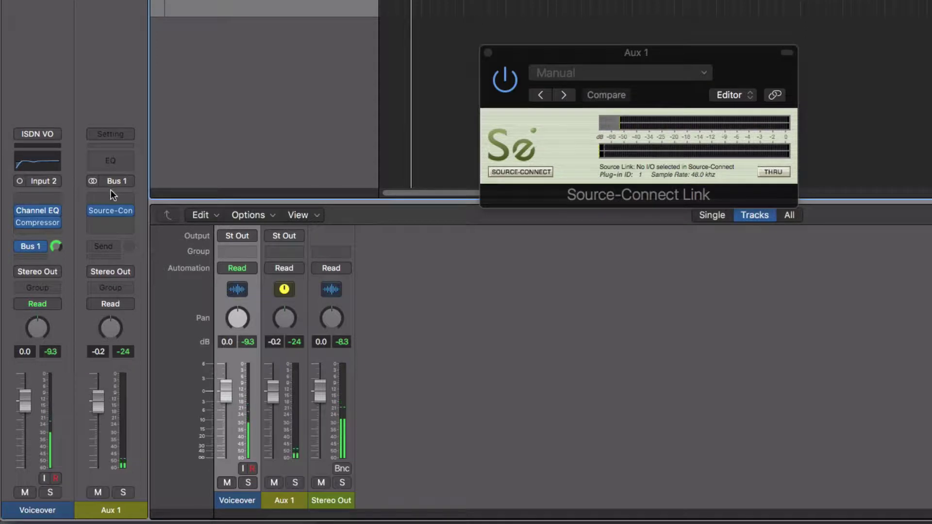
pyautogui.moveTo(101, 211)
pyautogui.moveTo(594, 58); pyautogui.dragTo(561, 45)
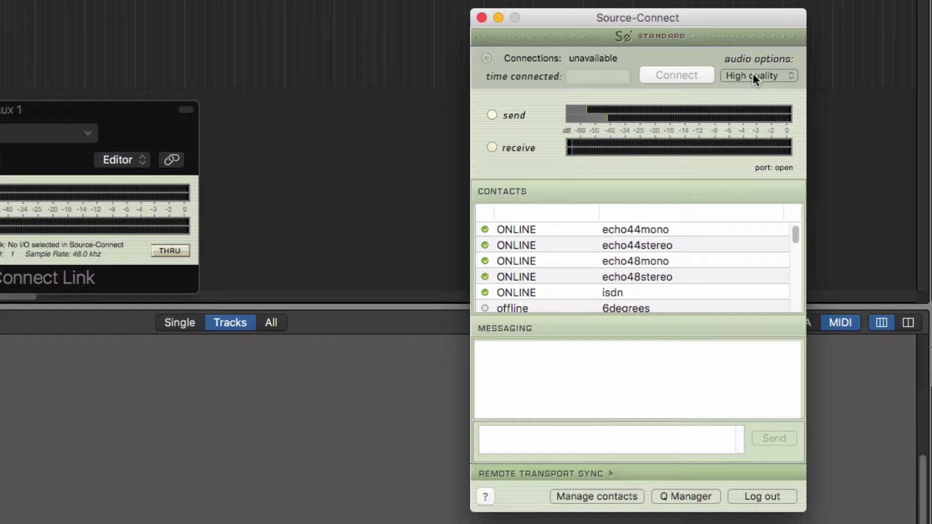
# Set Source-Connect's audio input to Link 1 and its audio output to Link
pyautogui.click(779, 105)
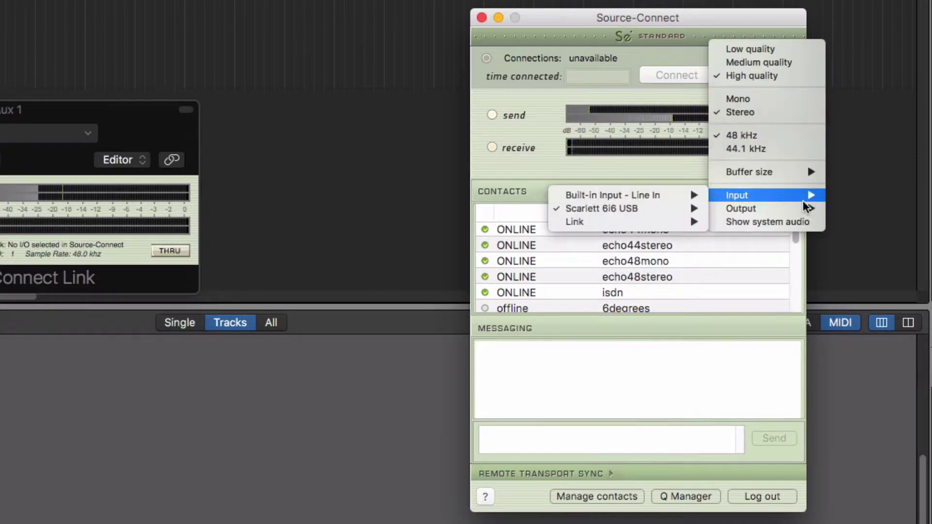
pyautogui.moveTo(734, 195)
pyautogui.moveTo(631, 215)
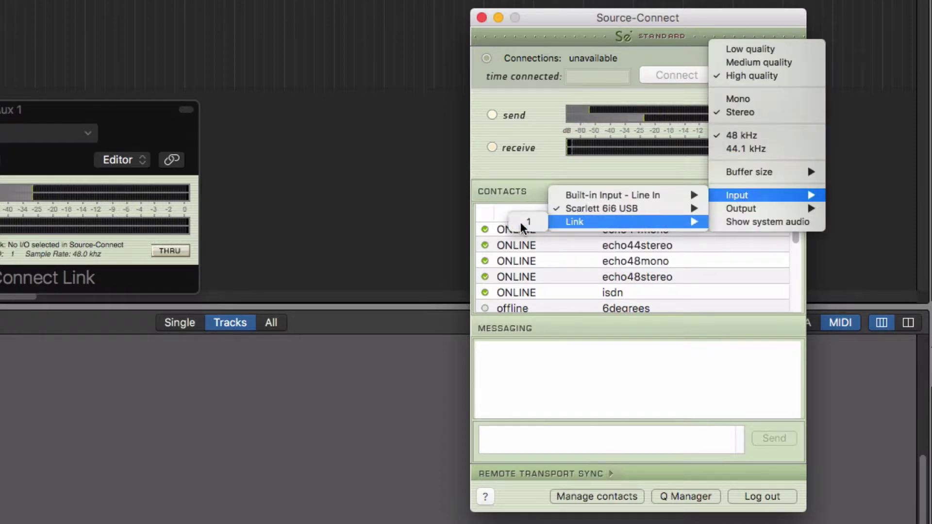
pyautogui.click(536, 215)
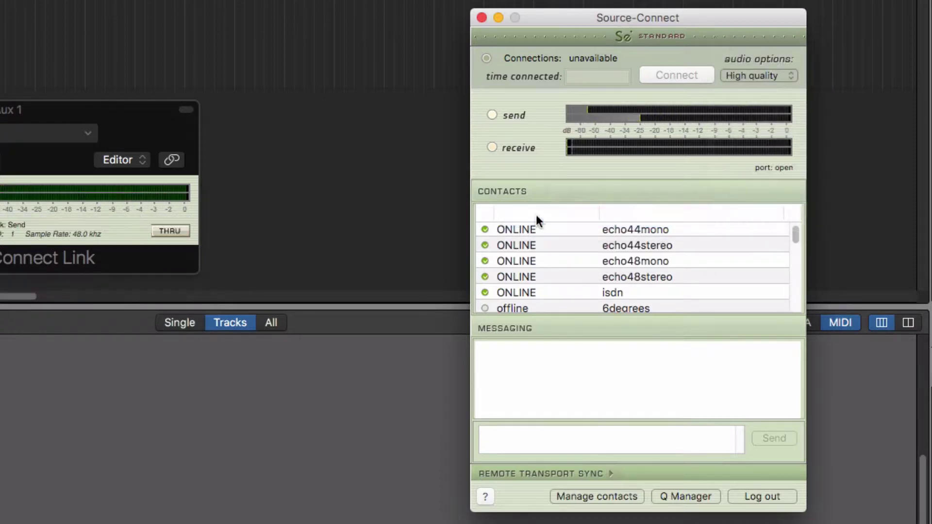
pyautogui.click(757, 75)
pyautogui.moveTo(748, 208)
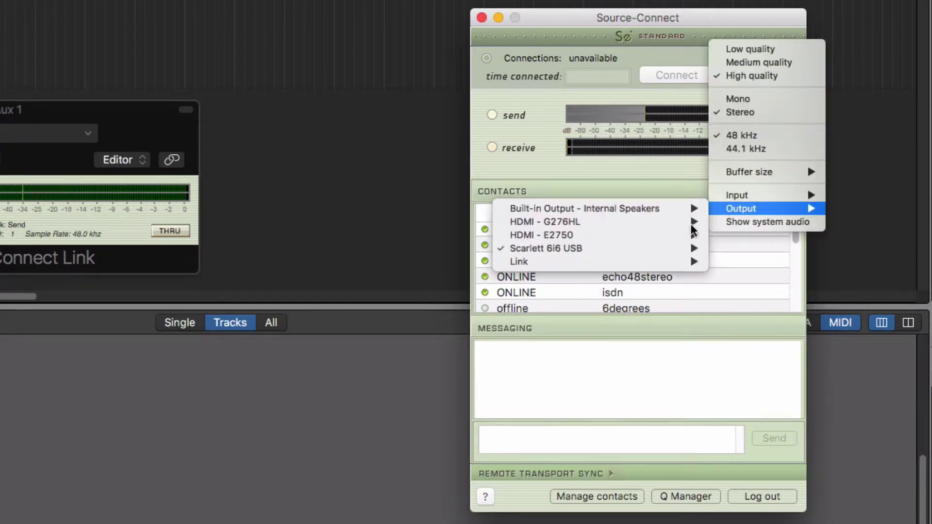
pyautogui.click(462, 262)
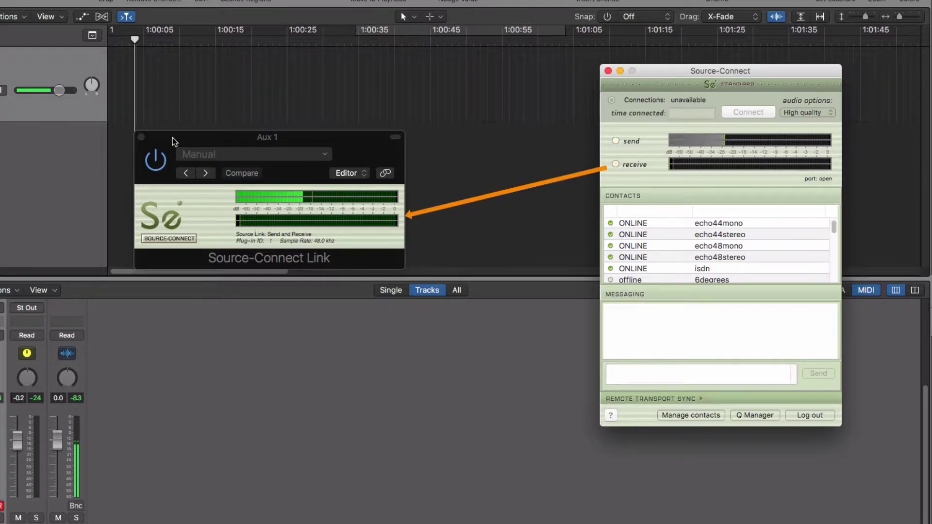
# Move the plugin window aside and give Aux 1 a Bus 2 send at 0 dB
pyautogui.moveTo(173, 138); pyautogui.dragTo(183, 127)
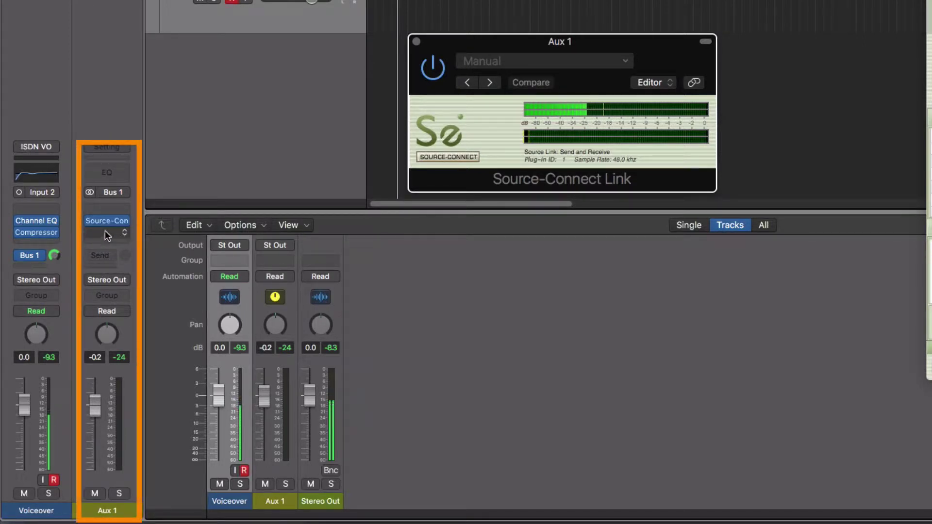
pyautogui.click(100, 255)
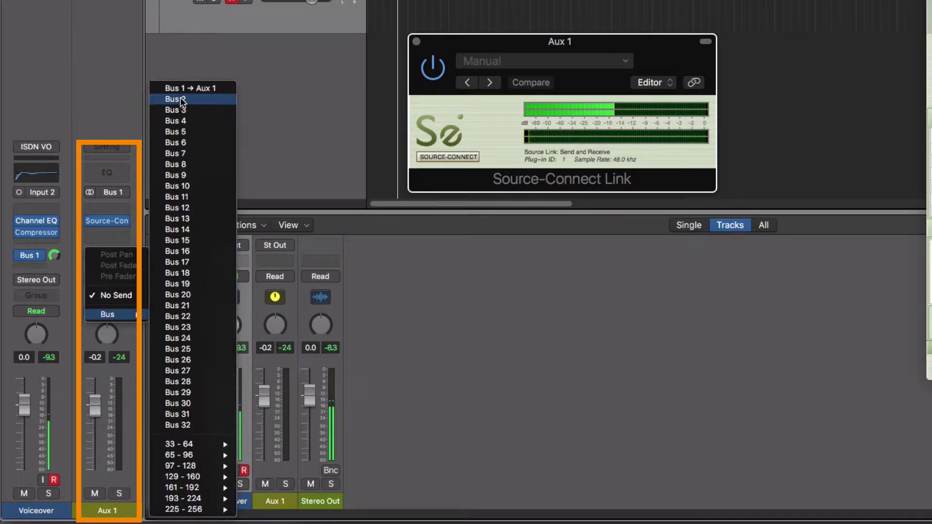
pyautogui.click(182, 99)
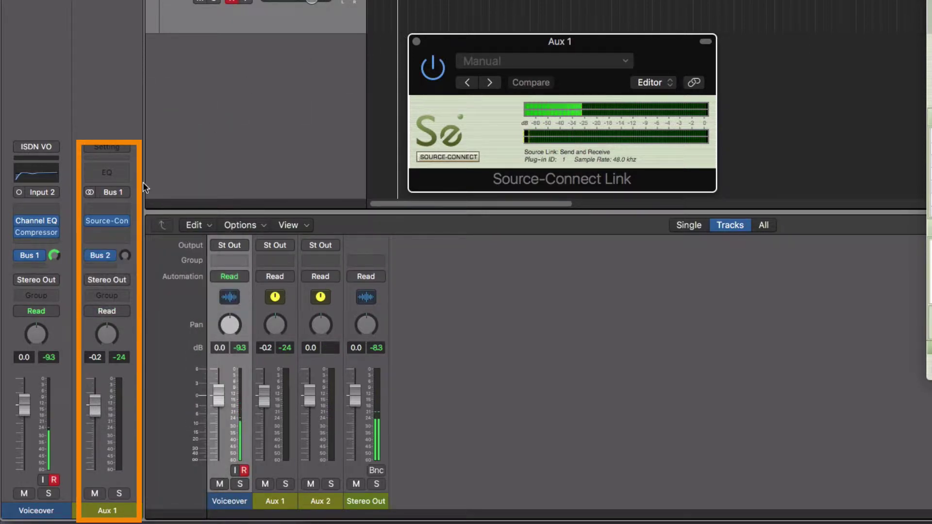
pyautogui.keyDown('alt'); pyautogui.click(125, 257); pyautogui.keyUp('alt')
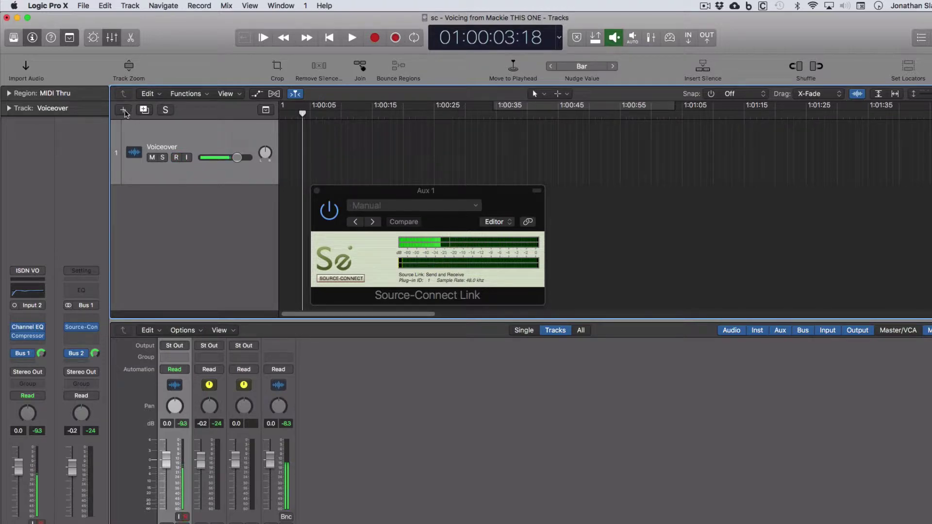
# Create a new Audio track, Audio 1, with its input set to Bus 2 (Aux 2)
pyautogui.click(124, 111)
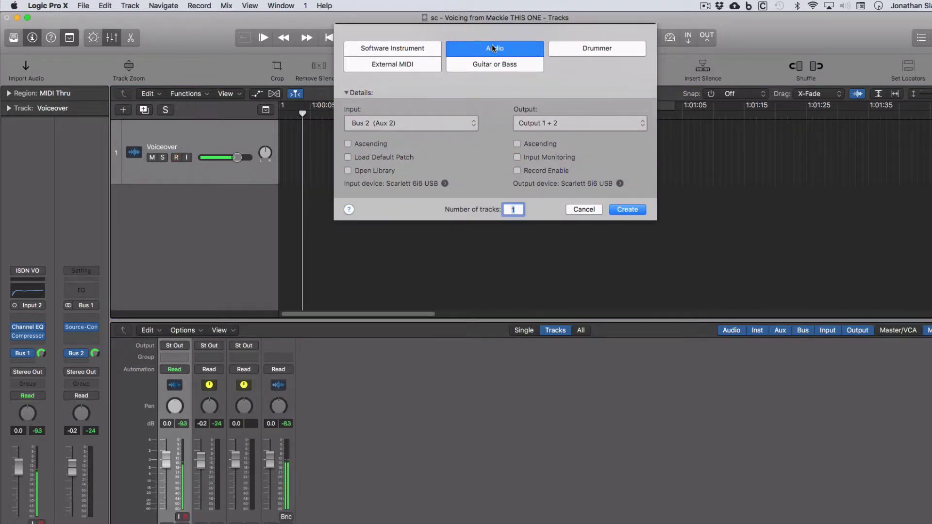
pyautogui.click(381, 125)
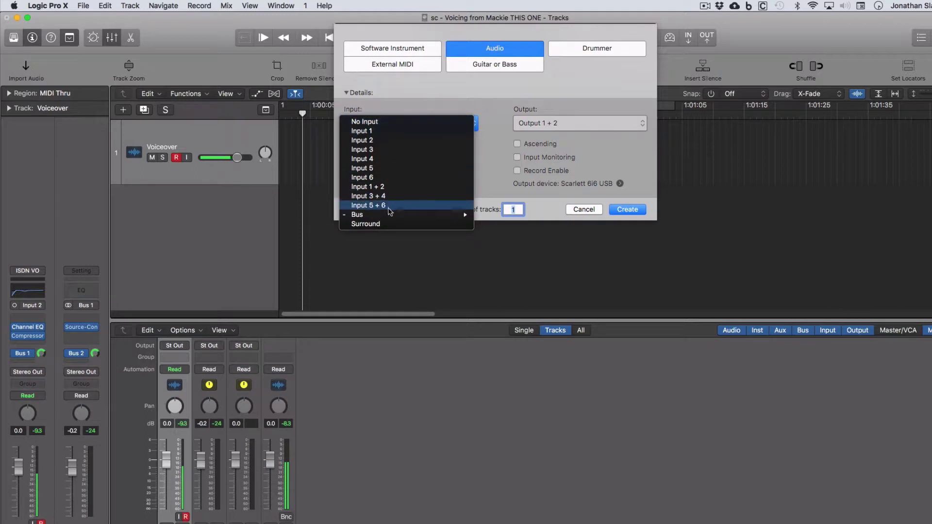
pyautogui.moveTo(415, 214)
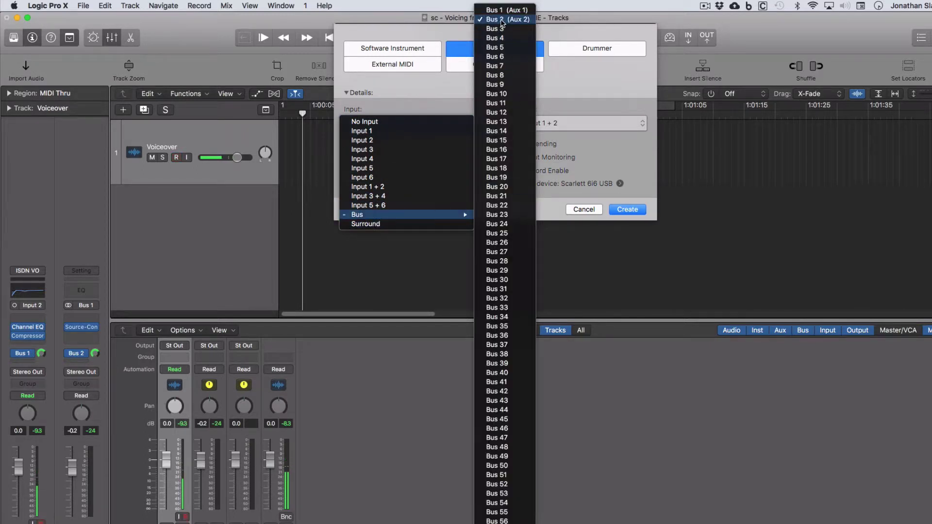
pyautogui.click(501, 20)
pyautogui.click(628, 210)
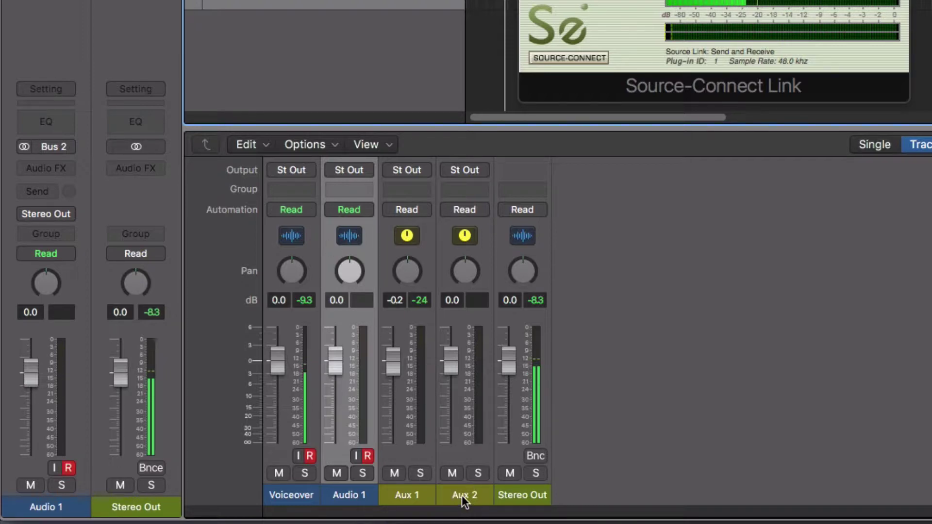
# Select the Aux 2 channel strip in the mixer and delete it
pyautogui.click(462, 495)
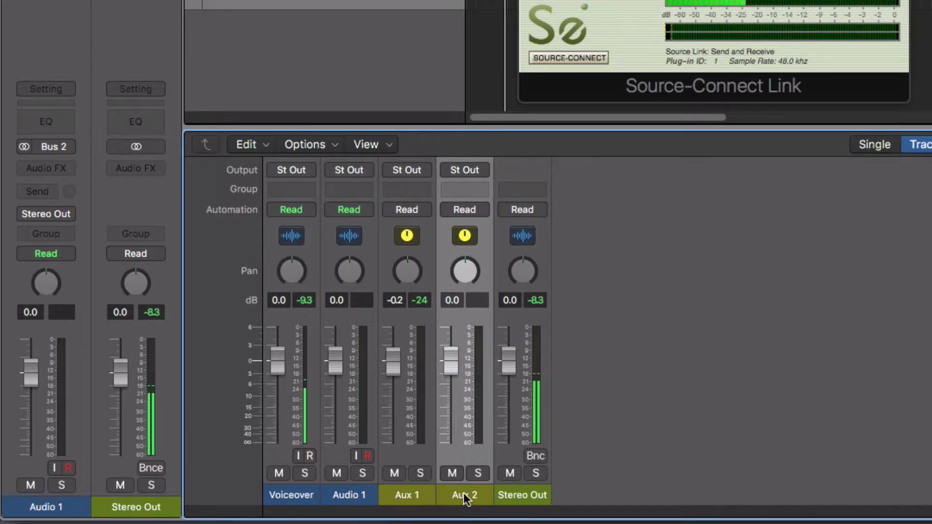
pyautogui.click(690, 111)
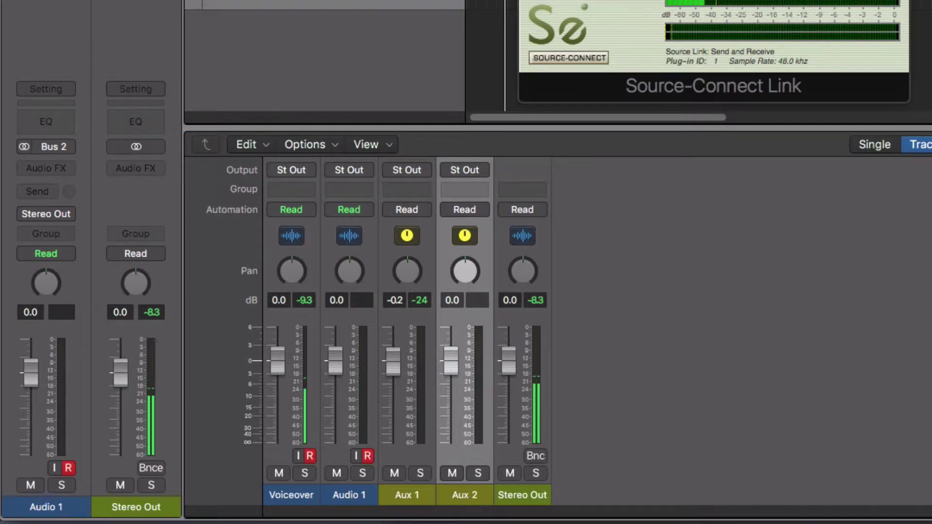
pyautogui.click(589, 132)
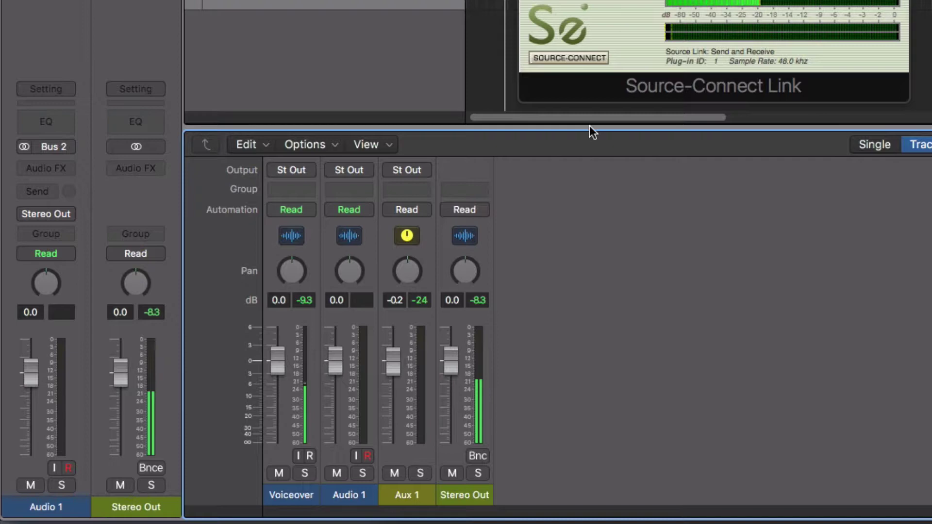
pyautogui.press('Delete')
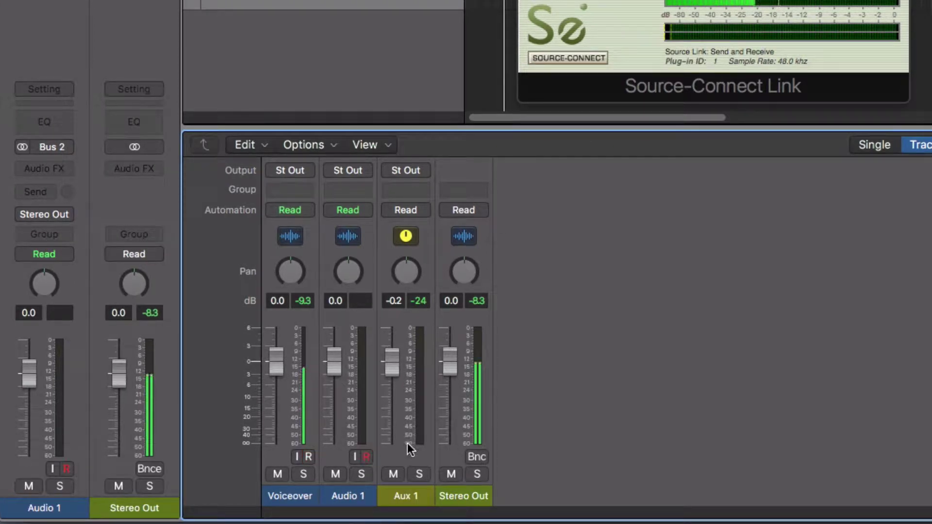
pyautogui.scroll(5, 409, 441)
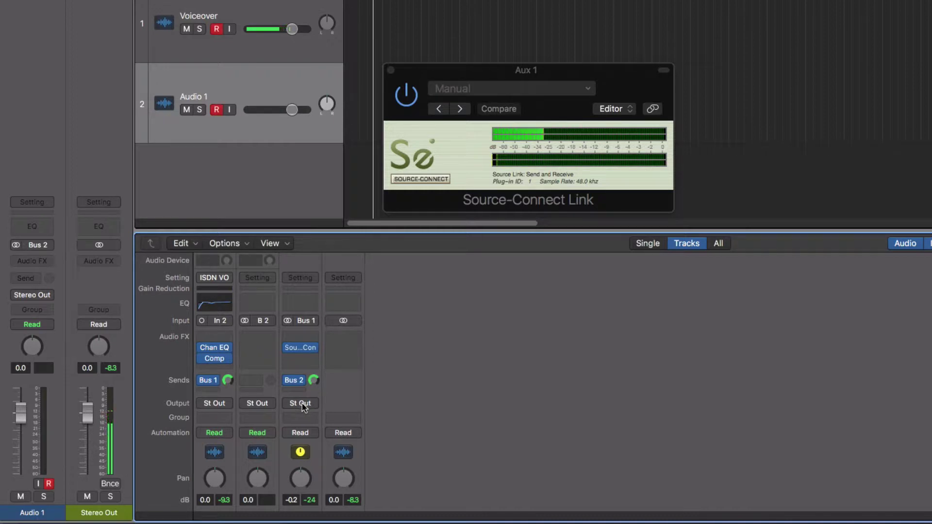
pyautogui.click(301, 404)
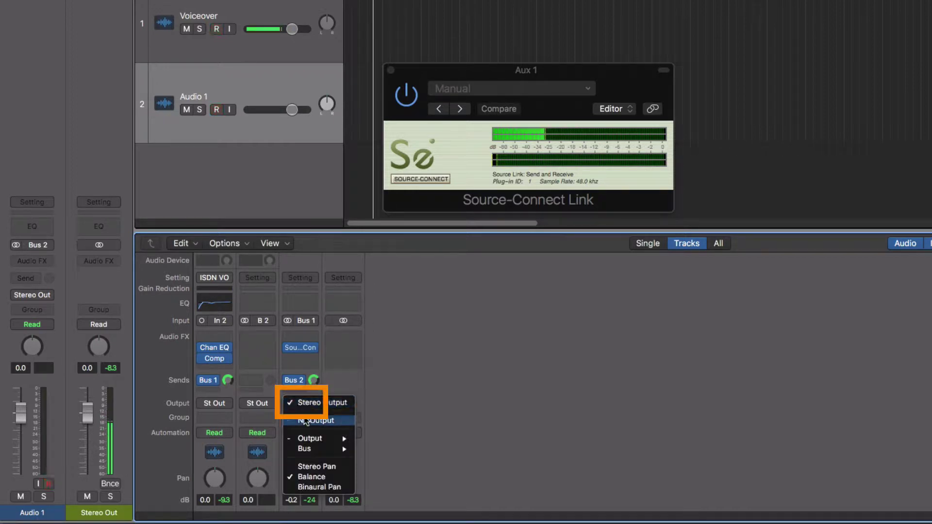
pyautogui.click(305, 422)
pyautogui.moveTo(301, 351)
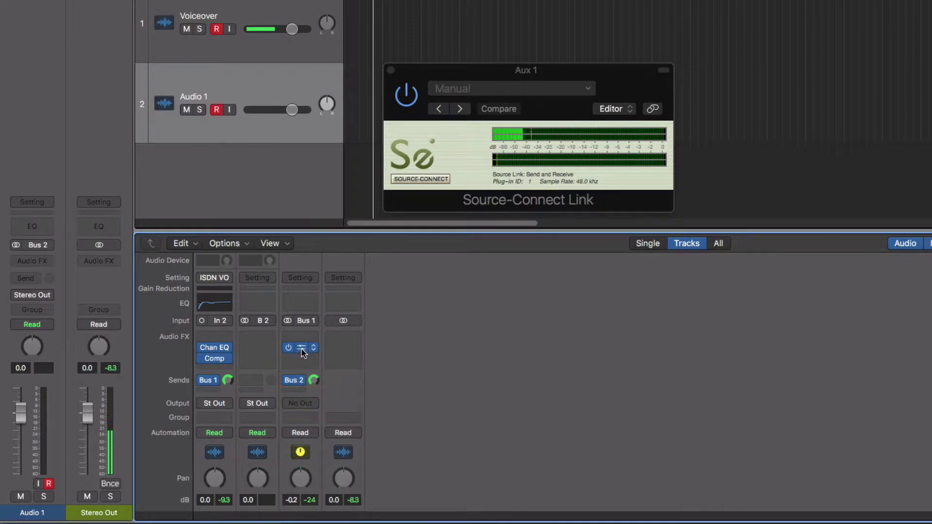
pyautogui.moveTo(300, 383)
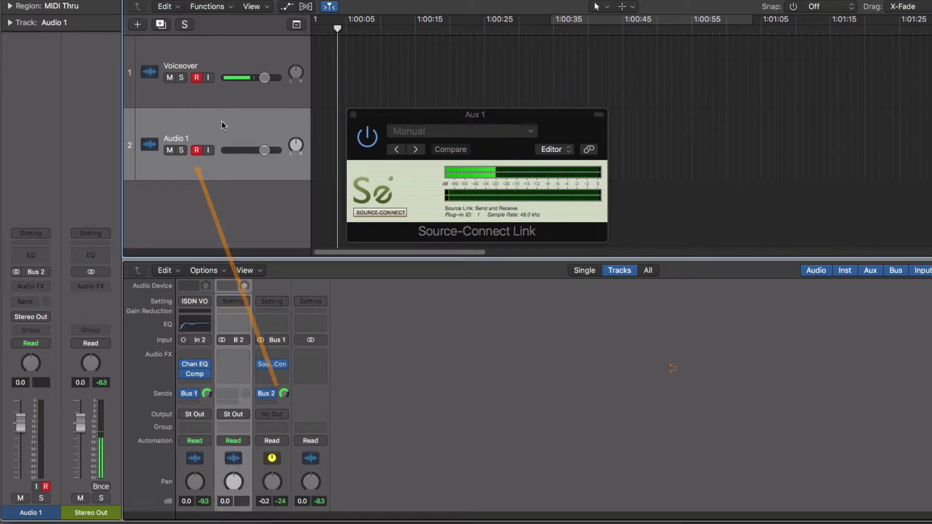
pyautogui.scroll(-5, 261, 445)
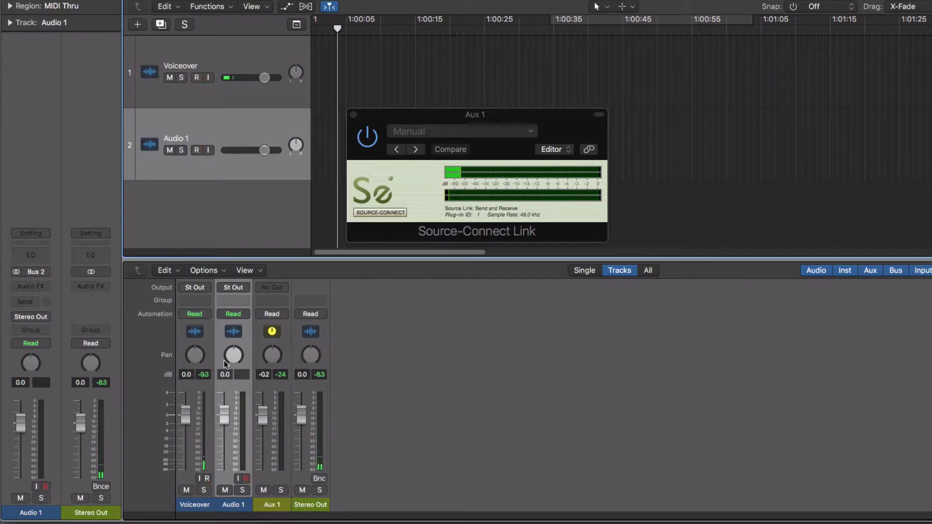
pyautogui.scroll(5, 225, 363)
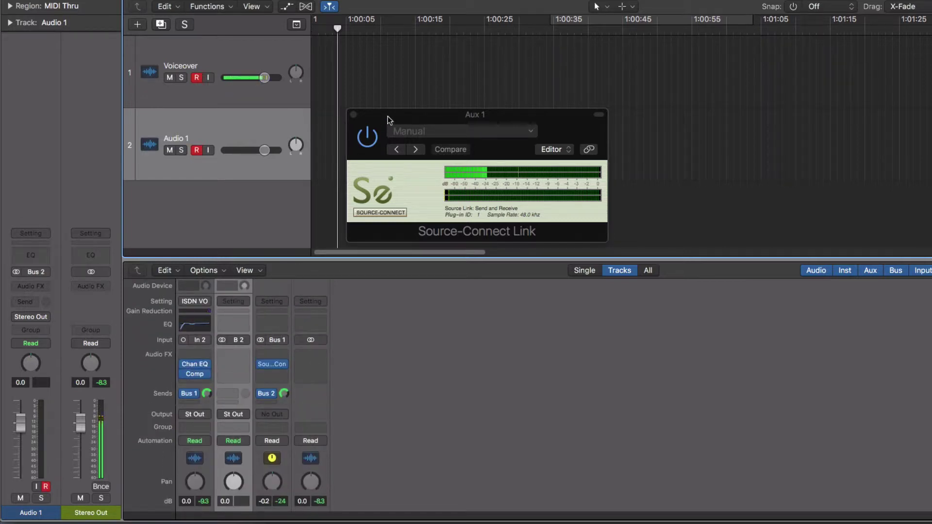
# Reset the Aux 1 fader to 0.0 dB and lower Audio 1's track volume to -31.0 dB
pyautogui.moveTo(388, 116); pyautogui.dragTo(504, 79)
pyautogui.scroll(-5, 261, 447)
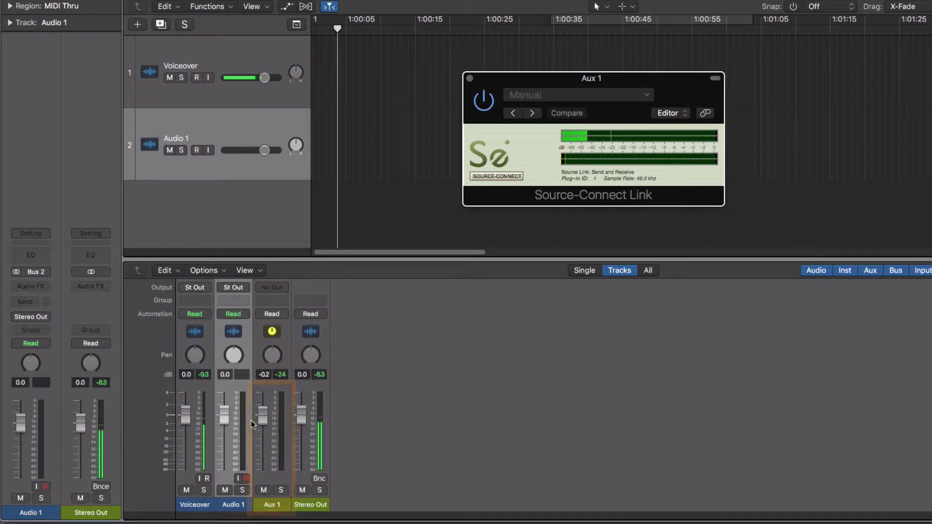
pyautogui.moveTo(263, 420); pyautogui.dragTo(263, 415)
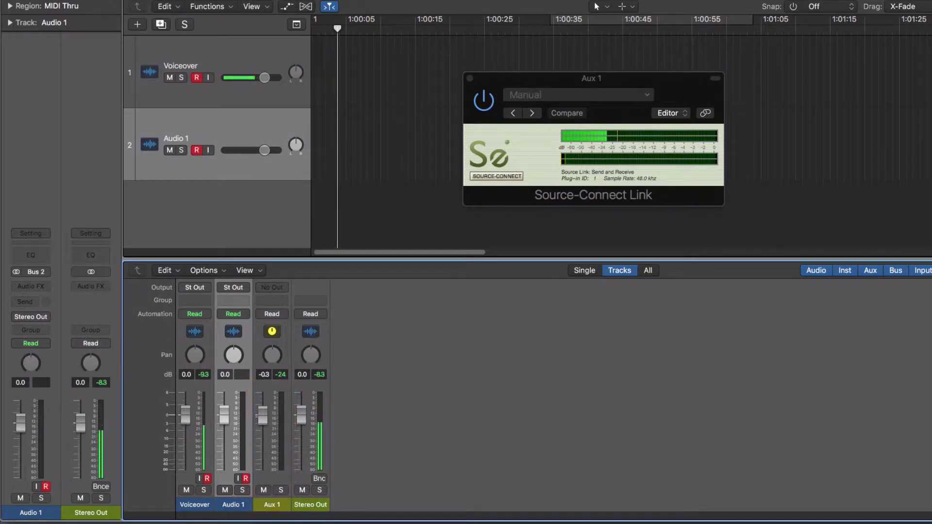
pyautogui.keyDown('alt'); pyautogui.click(262, 421); pyautogui.keyUp('alt')
pyautogui.moveTo(264, 150); pyautogui.dragTo(230, 150)
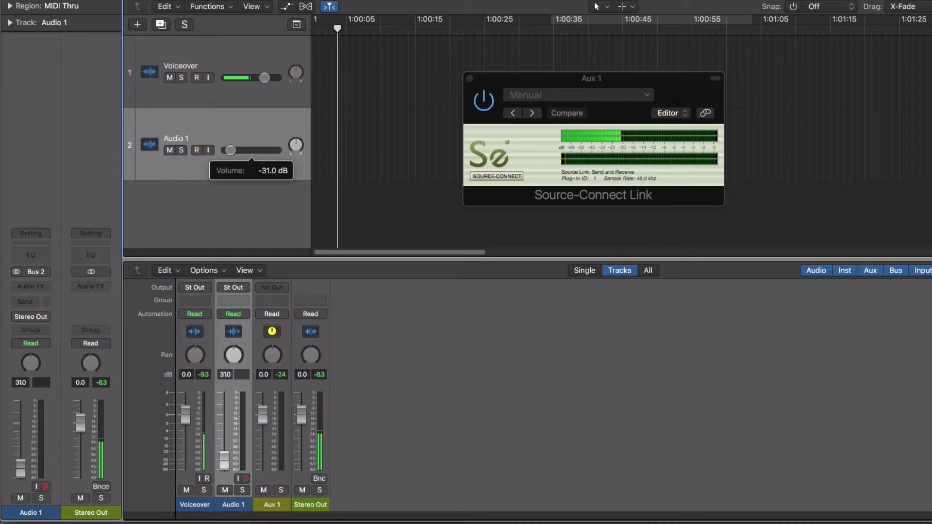
# Check Source-Connect's audio options without changes, then connect to the echo48stereo contact
pyautogui.click(497, 175)
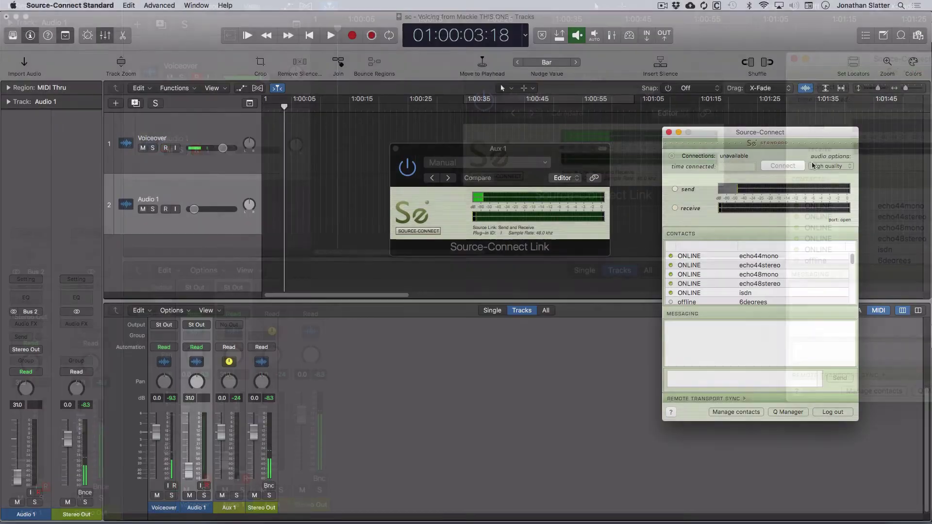
pyautogui.click(814, 166)
pyautogui.moveTo(823, 236)
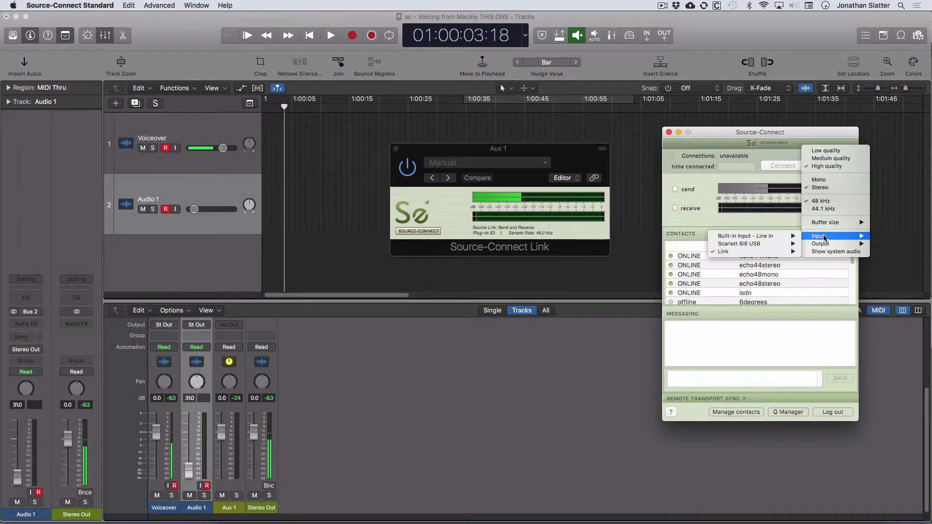
pyautogui.click(767, 156)
pyautogui.click(756, 285)
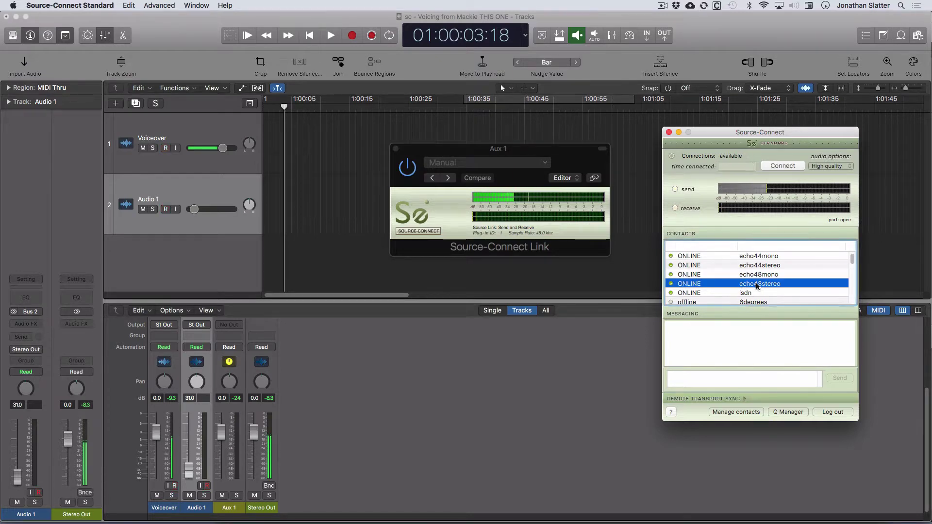
pyautogui.click(784, 167)
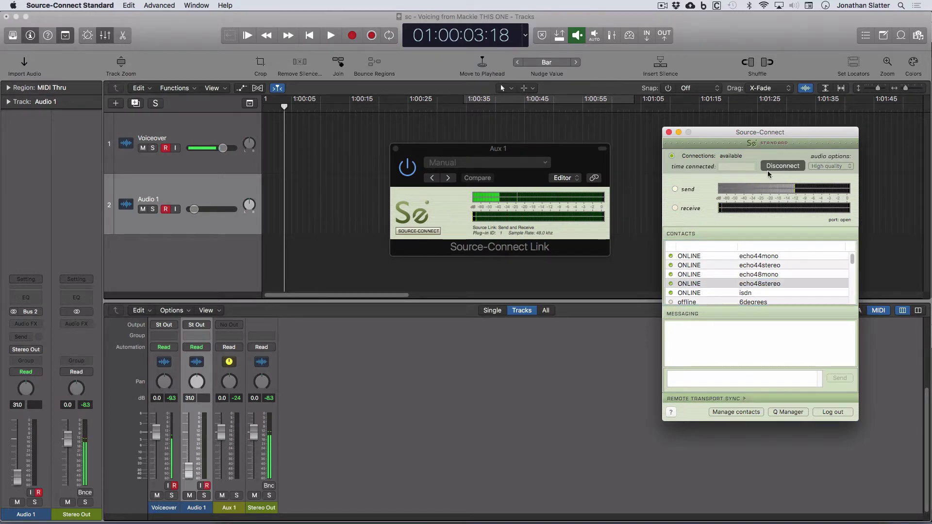
# Record a take on Voiceover and Audio 1, settling Audio 1 at -28.5 dB, then stop
pyautogui.click(194, 210)
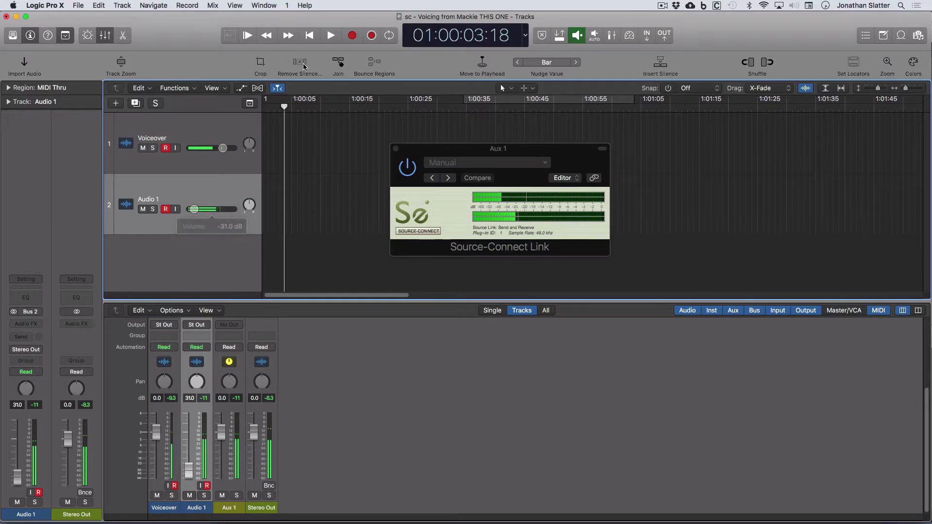
pyautogui.click(353, 35)
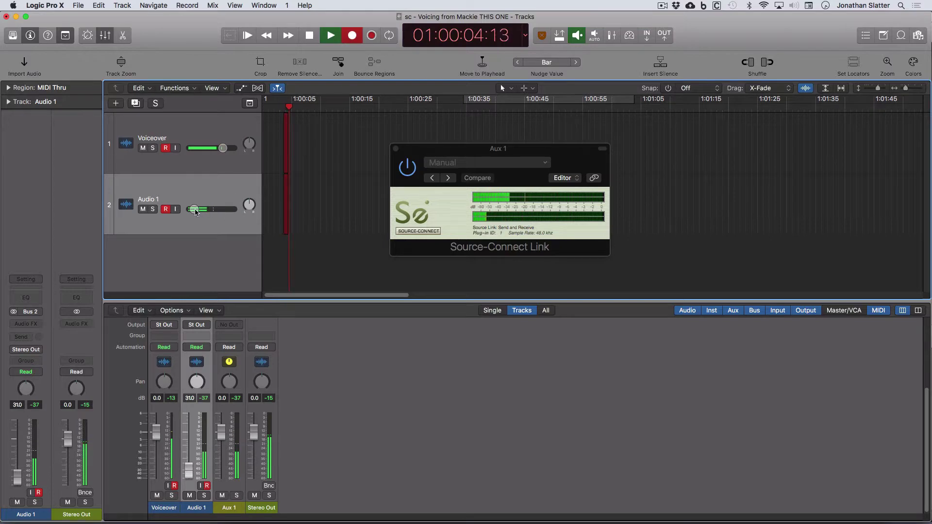
pyautogui.moveTo(193, 209)
pyautogui.mouseDown()
pyautogui.moveTo(204, 209)
pyautogui.moveTo(193, 209)
pyautogui.mouseUp()
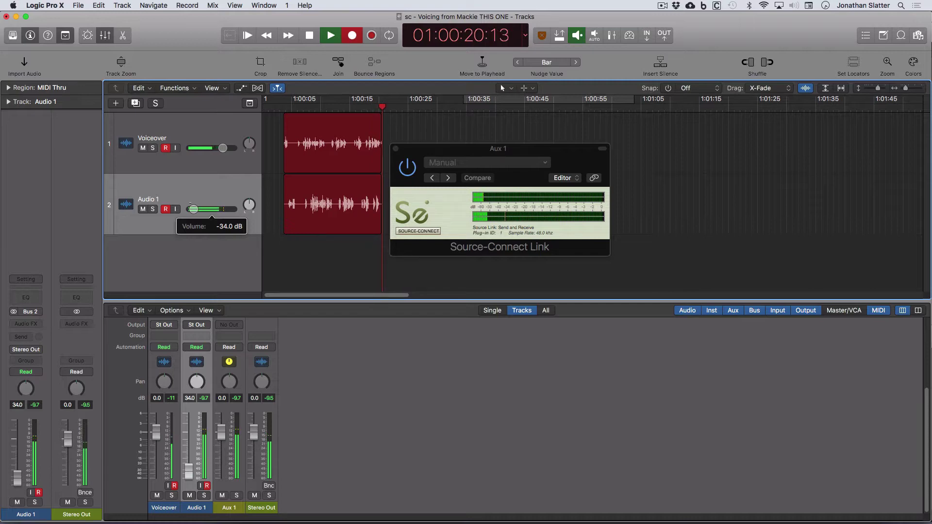
pyautogui.moveTo(193, 209)
pyautogui.mouseDown()
pyautogui.moveTo(203, 210)
pyautogui.moveTo(194, 209)
pyautogui.mouseUp()
pyautogui.click(412, 232)
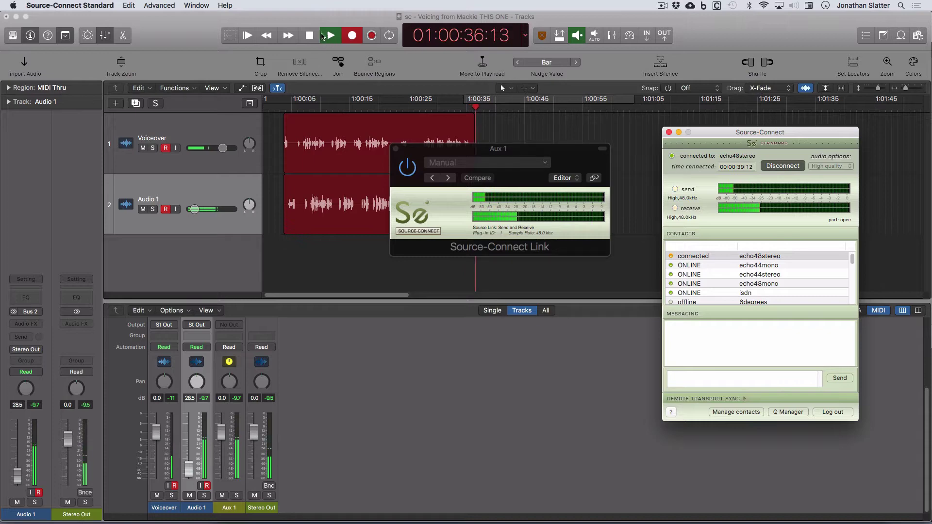
pyautogui.press('space')
pyautogui.click(555, 157)
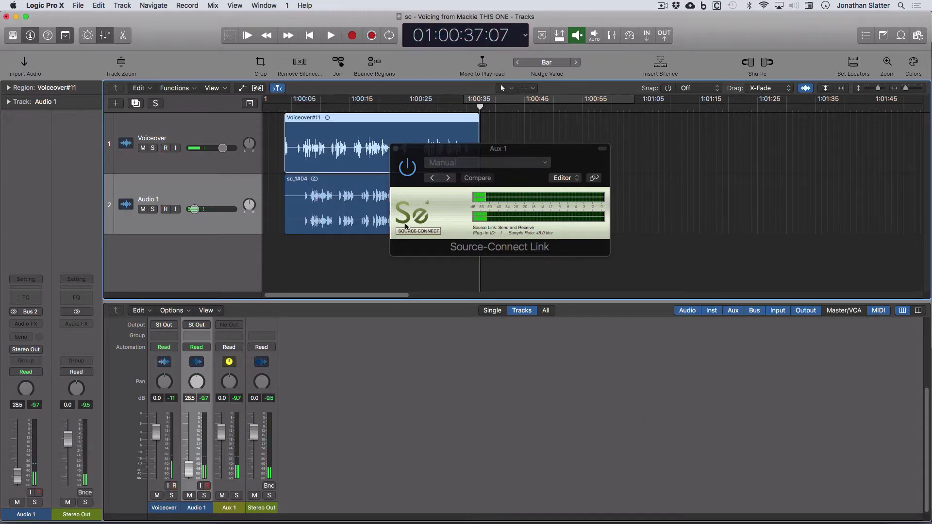
# Move the Aux 1 plug-in window below the regions and select the sc_1#04 region
pyautogui.click(594, 178)
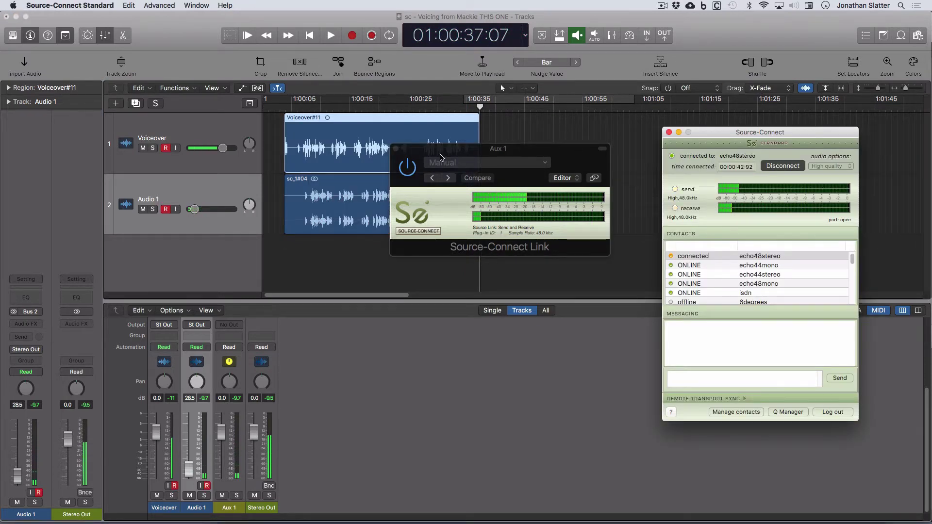
pyautogui.moveTo(441, 156); pyautogui.dragTo(395, 281)
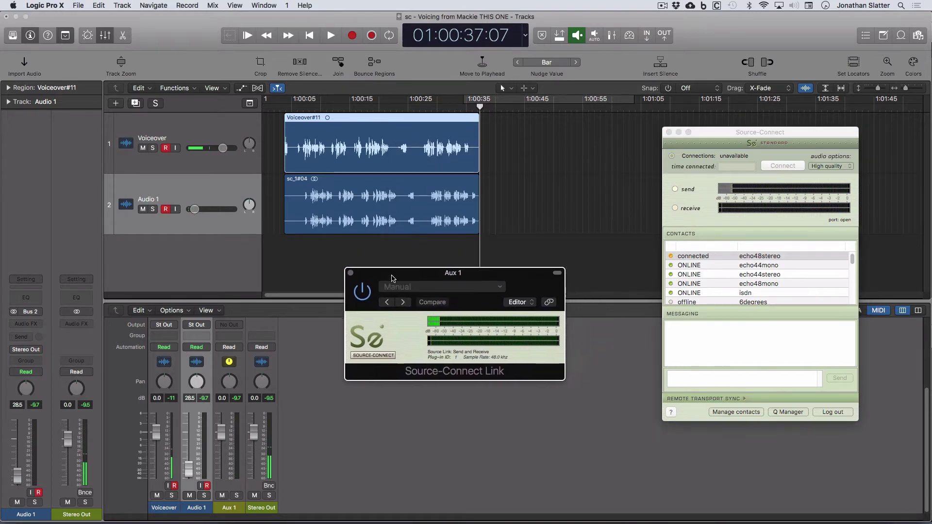
pyautogui.click(316, 248)
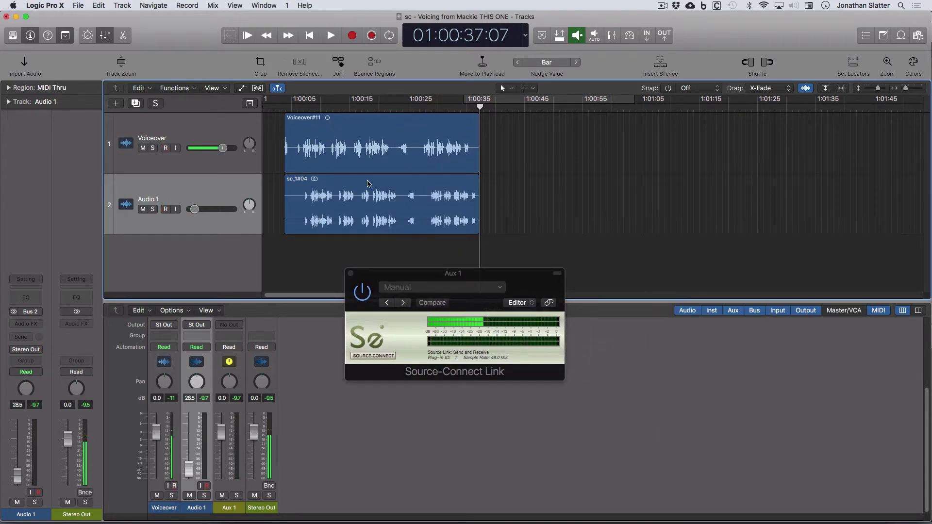
pyautogui.click(406, 202)
pyautogui.hotkey('alt', 'r')
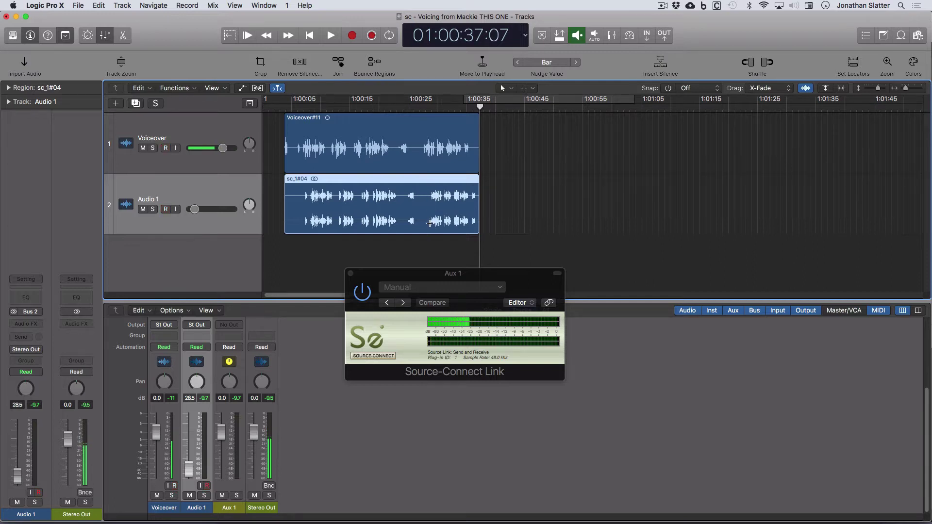
# Solo Audio 1, raise its level, and play sc_1#04 from a point inside the region
pyautogui.click(430, 223)
pyautogui.click(153, 209)
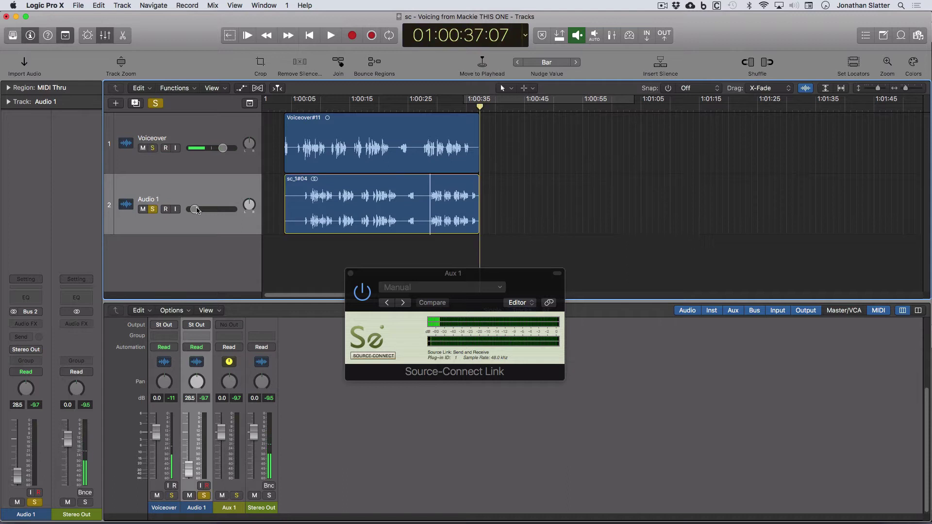
pyautogui.moveTo(194, 209); pyautogui.dragTo(224, 210)
pyautogui.press('space')
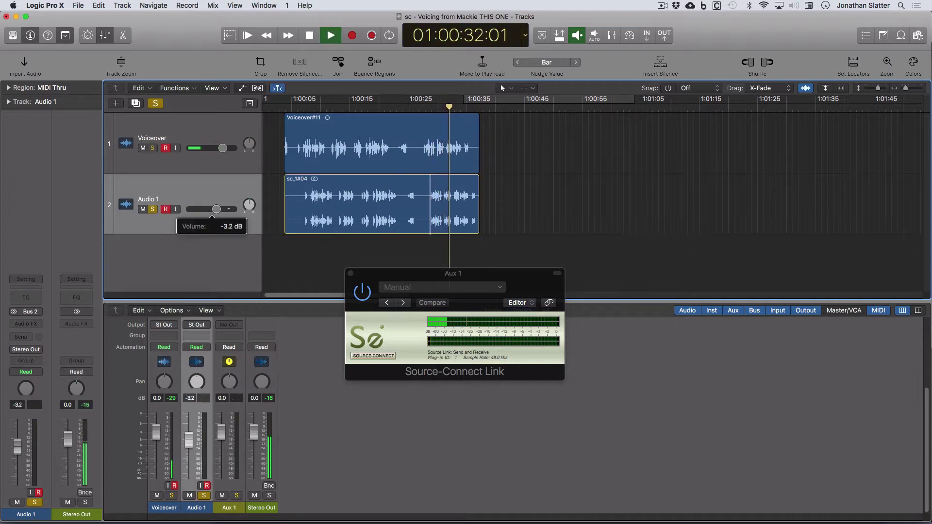
pyautogui.press('space')
# Set Audio 1 to -13.4 dB, unsolo it, and select the Voiceover track
pyautogui.moveTo(216, 209); pyautogui.dragTo(203, 210)
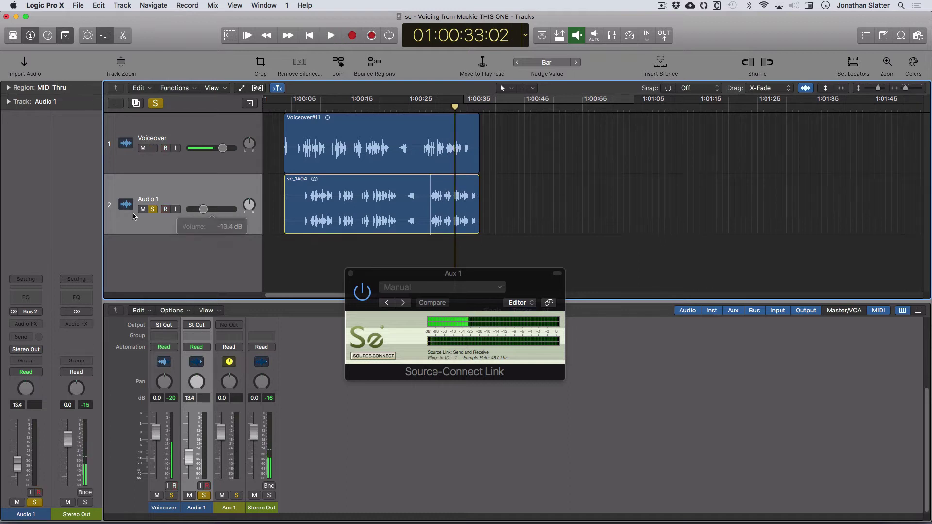
pyautogui.click(153, 210)
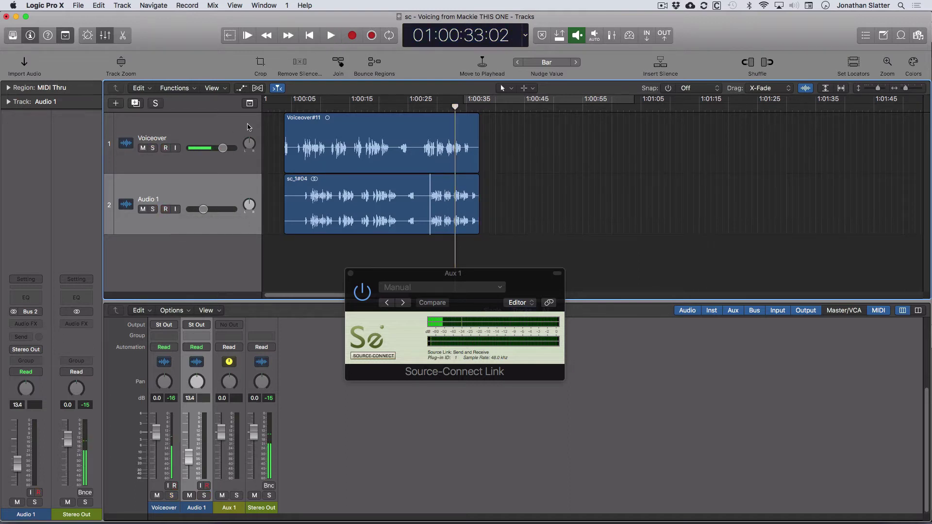
pyautogui.click(260, 138)
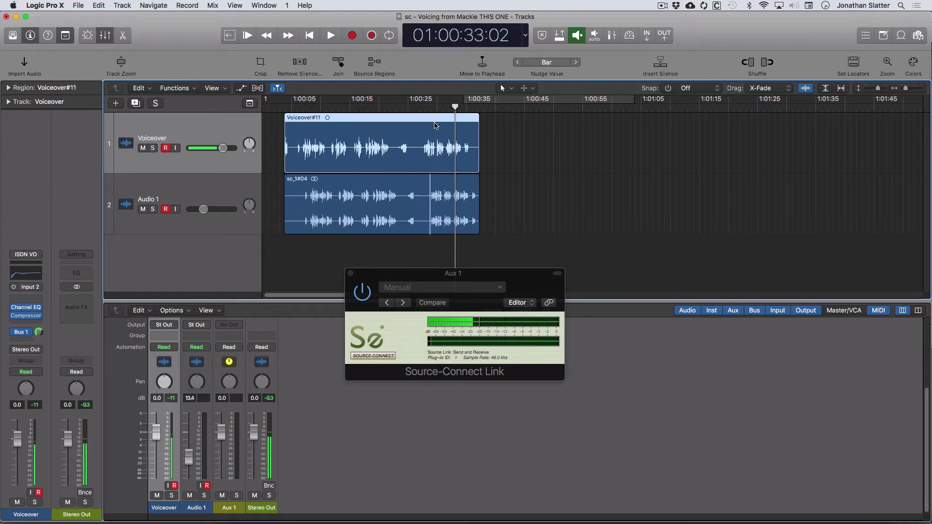